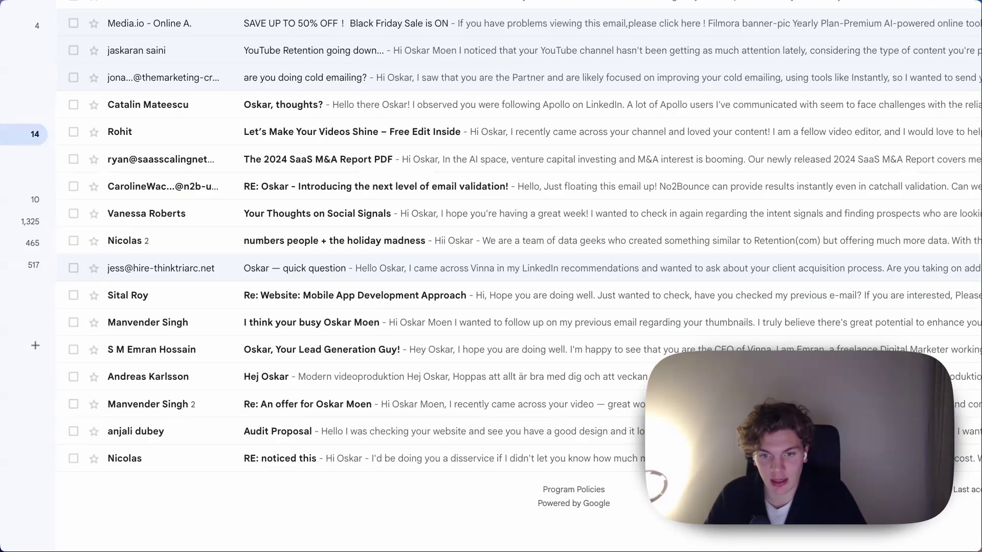
Step: Scroll up through the Gmail spam list of collected cold emails
{"action": "scroll", "coordinate": [536, 173], "scroll_direction": "up", "scroll_amount": 1}
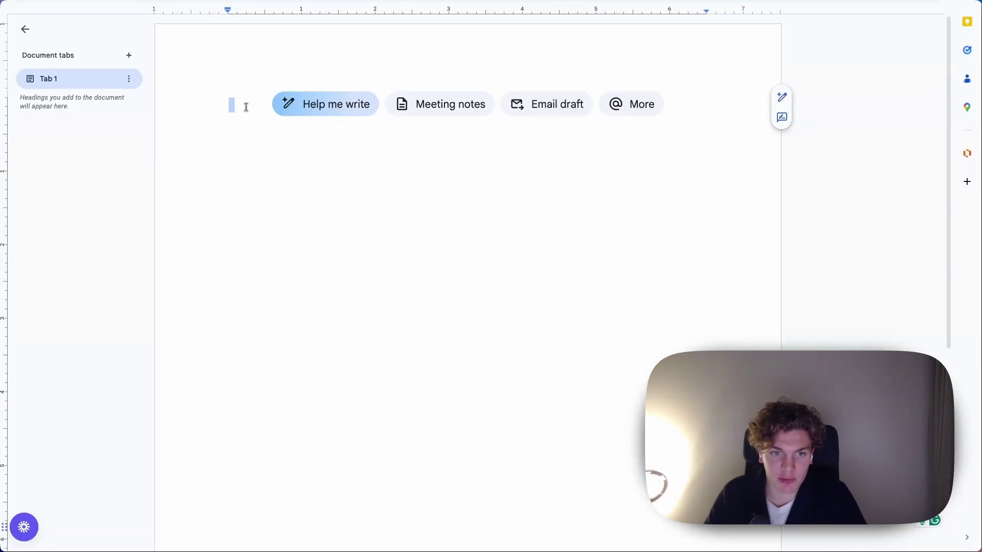
Step: Type the opening line greeting the recipient by name and offering a 2-minute video on improving their website
{"action": "left_click", "coordinate": [246, 113]}
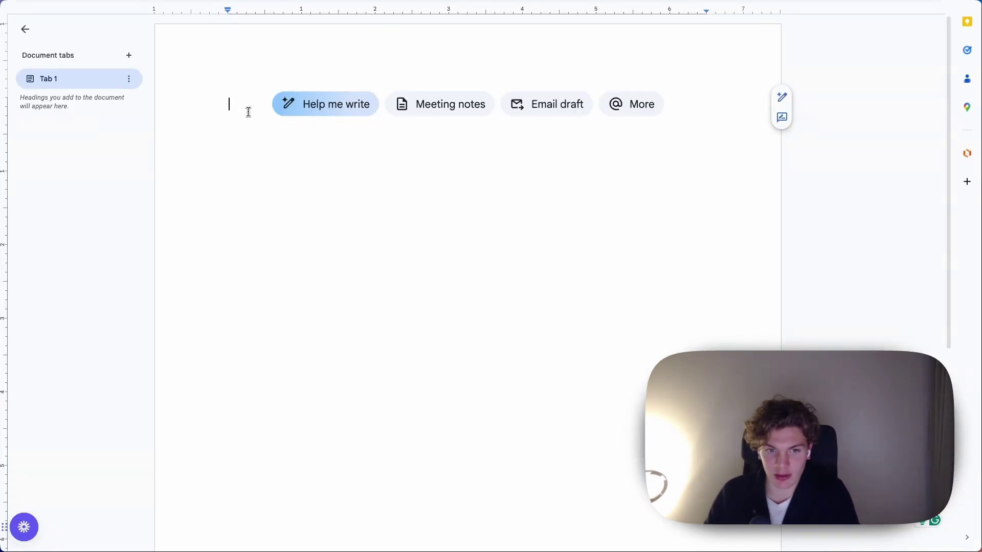
{"action": "type", "text": "Hye"}
{"action": "key", "text": "BackSpace"}
{"action": "key", "text": "BackSpace"}
{"action": "type", "text": "ey O"}
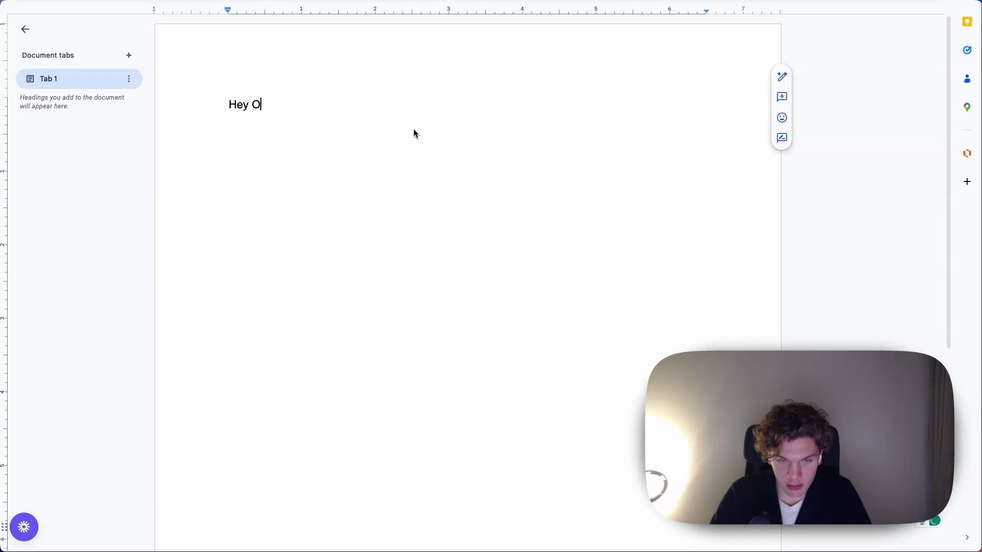
{"action": "type", "text": "skar, I created a"}
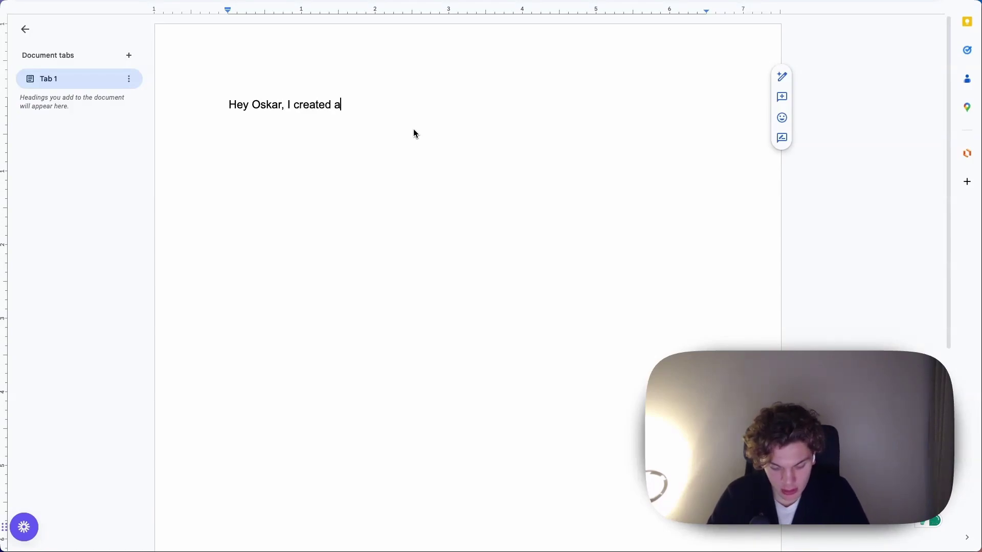
{"action": "type", "text": " 2-miunte video "}
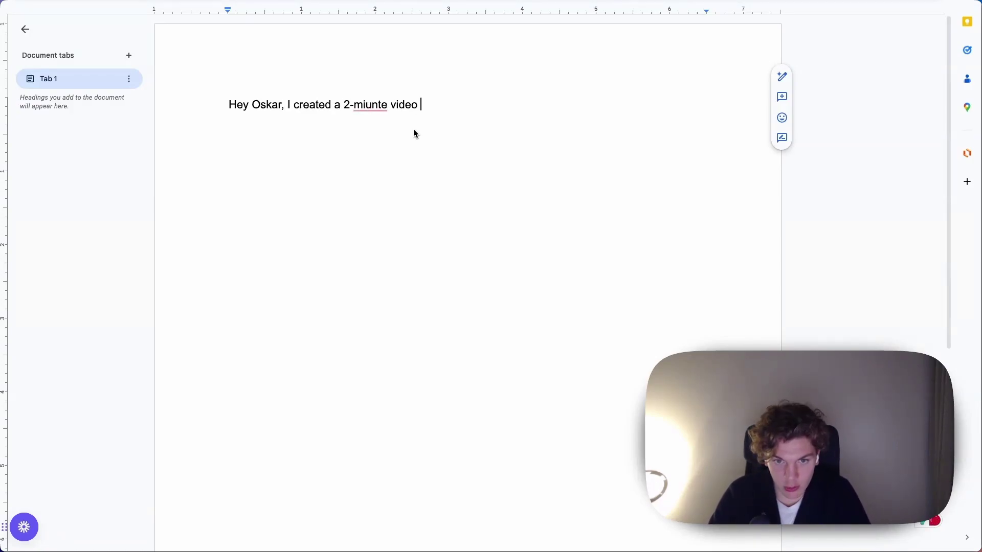
{"action": "type", "text": "on how you can "}
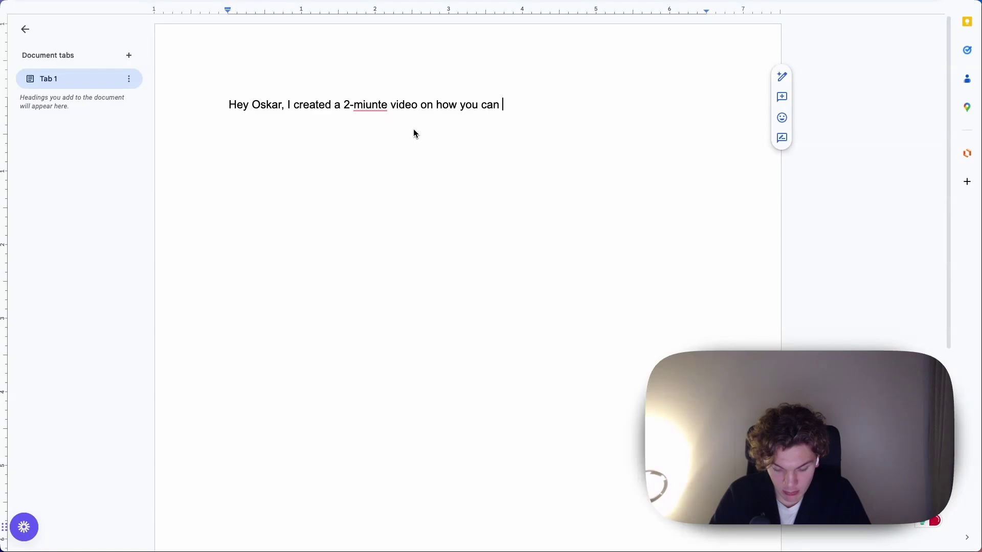
{"action": "type", "text": "improve your website."}
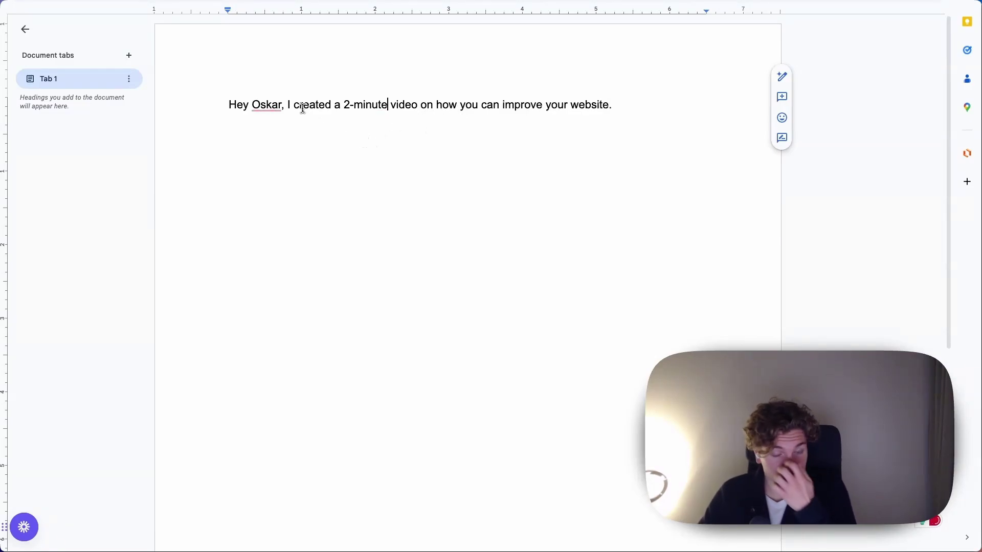
Step: Review the first sentence by selecting it, then start a new line below
{"action": "left_click", "coordinate": [213, 105]}
{"action": "left_click_drag", "start_coordinate": [213, 105], "coordinate": [715, 96]}
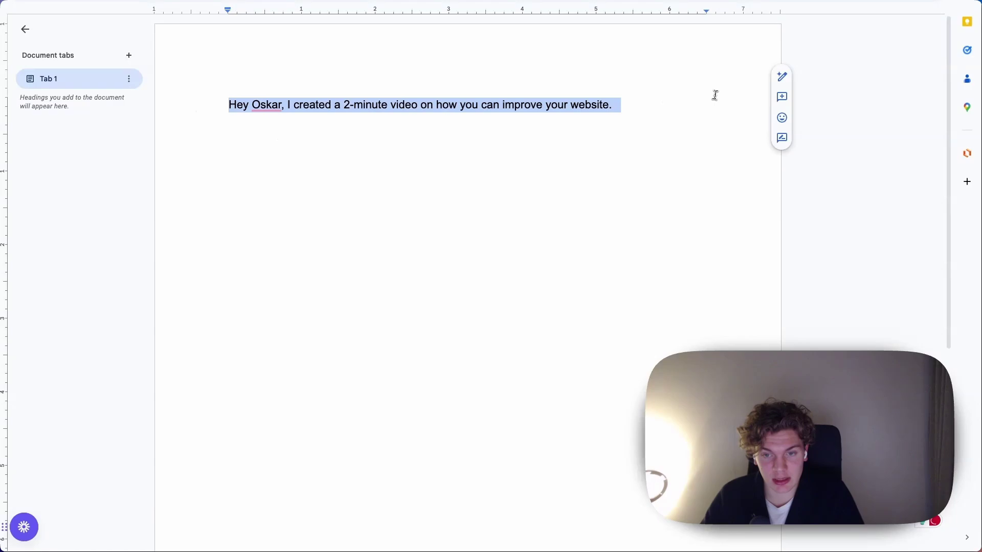
{"action": "left_click", "coordinate": [643, 103]}
{"action": "left_click_drag", "start_coordinate": [500, 104], "coordinate": [201, 103]}
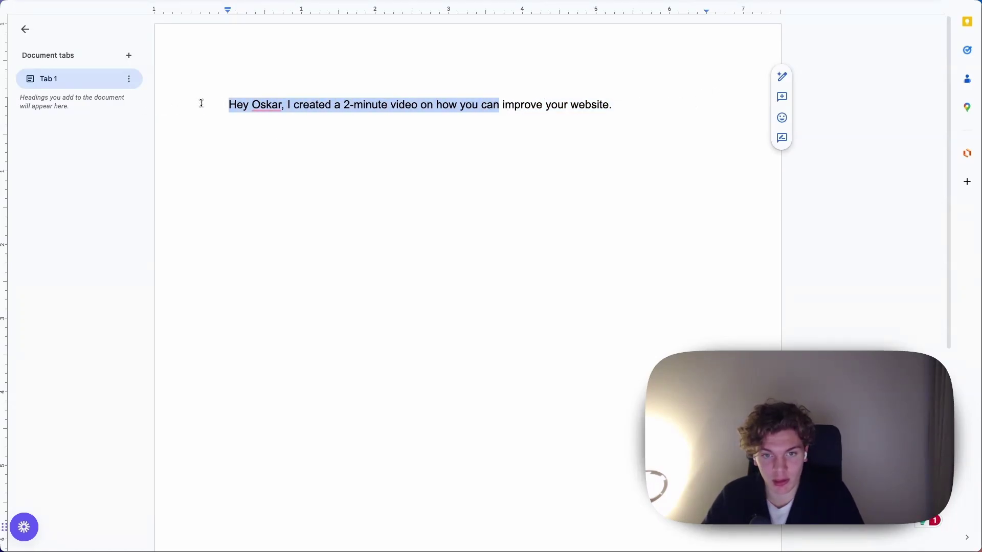
{"action": "left_click_drag", "start_coordinate": [615, 105], "coordinate": [239, 106]}
{"action": "left_click", "coordinate": [630, 101]}
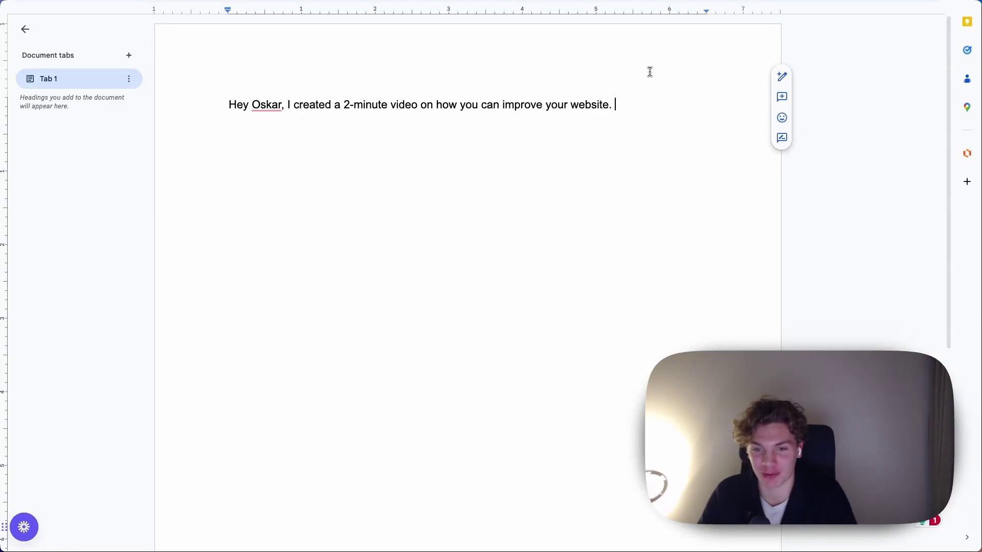
{"action": "left_click_drag", "start_coordinate": [226, 103], "coordinate": [909, 126]}
{"action": "left_click", "coordinate": [639, 113]}
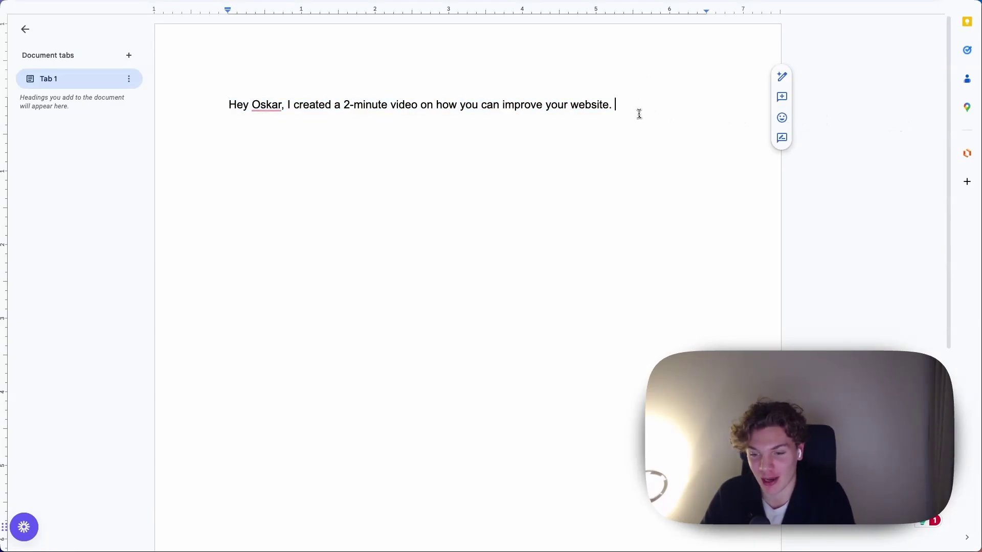
{"action": "key", "text": "Return"}
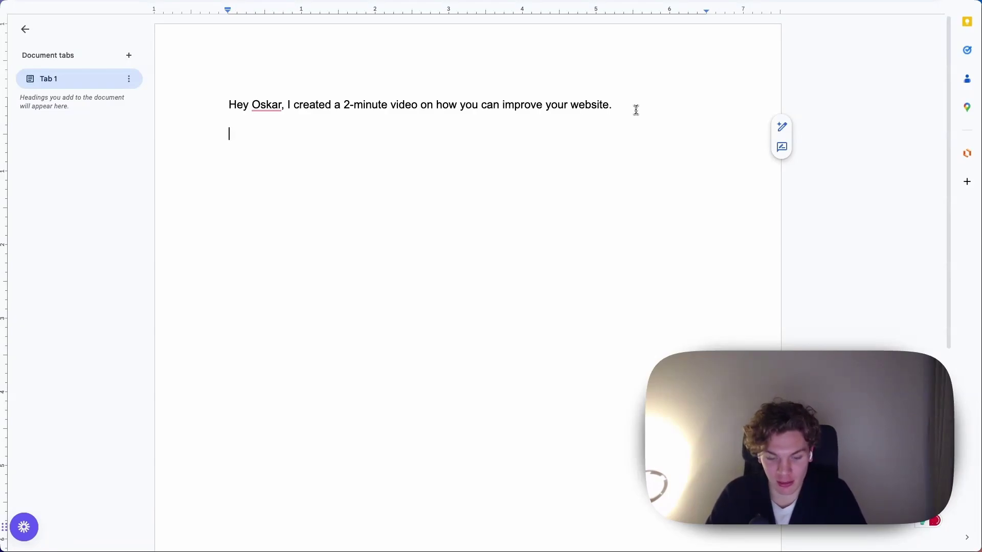
Step: Write "Here you go. It's the 2 min video on your website and improvements." and check it
{"action": "type", "text": "Here you go. It’s th"}
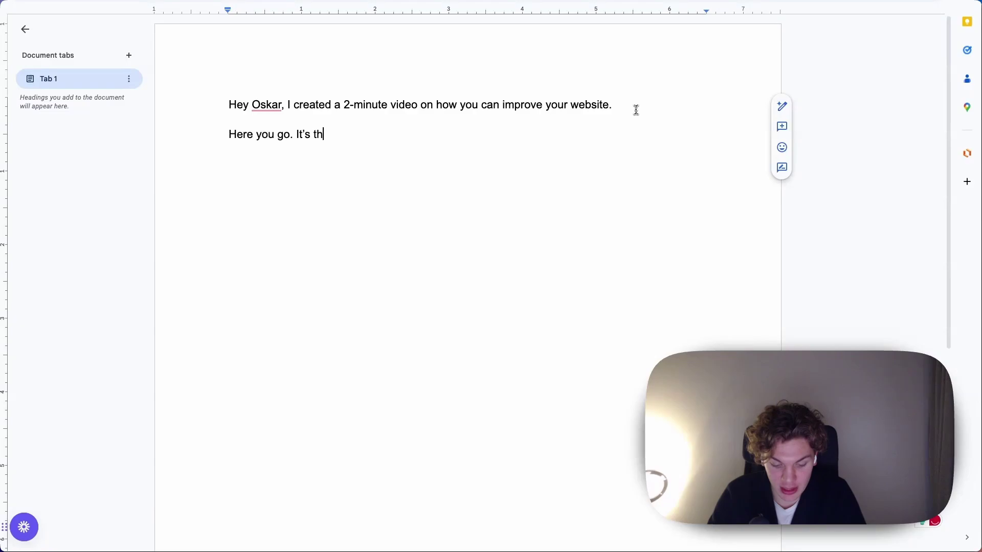
{"action": "type", "text": "'s the 2 min video on"}
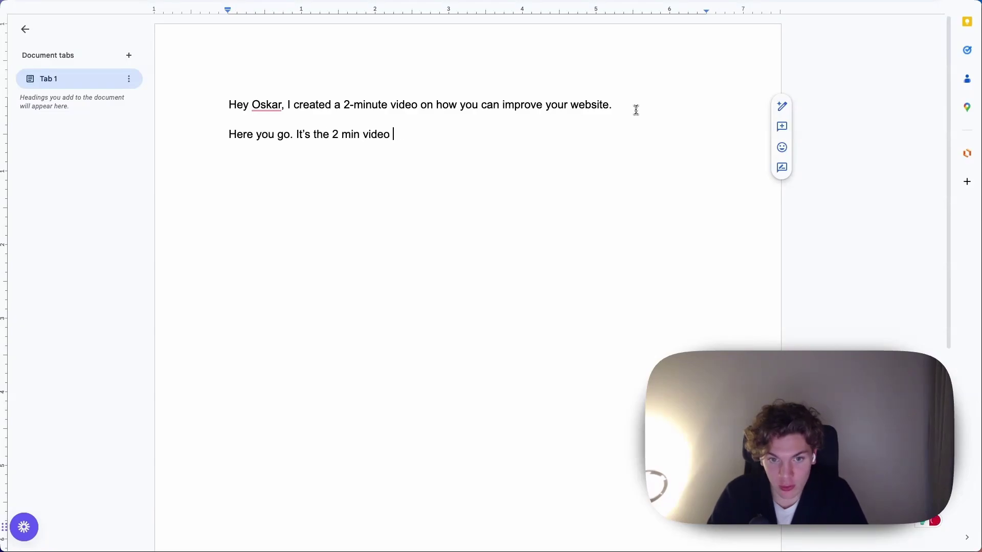
{"action": "type", "text": " your web"}
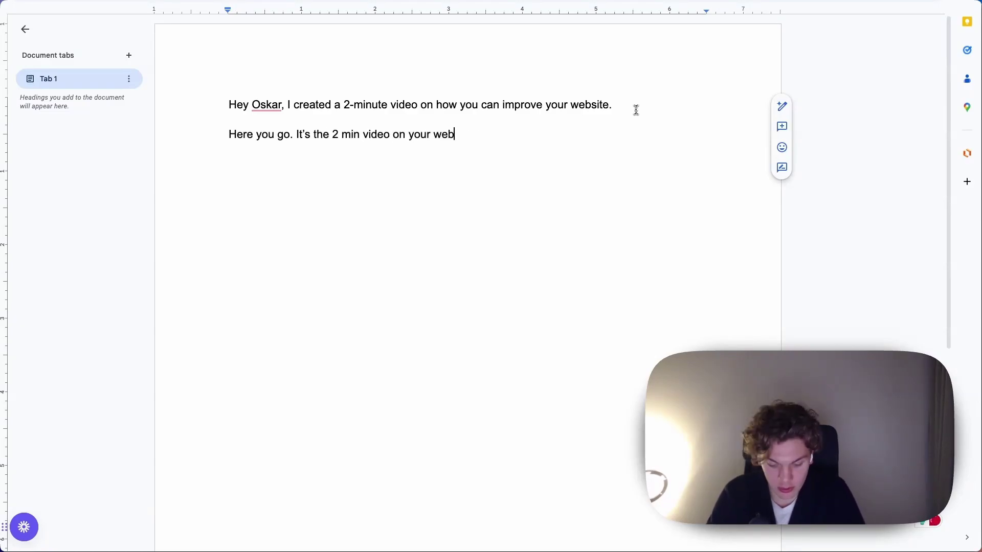
{"action": "type", "text": "site and improvements."}
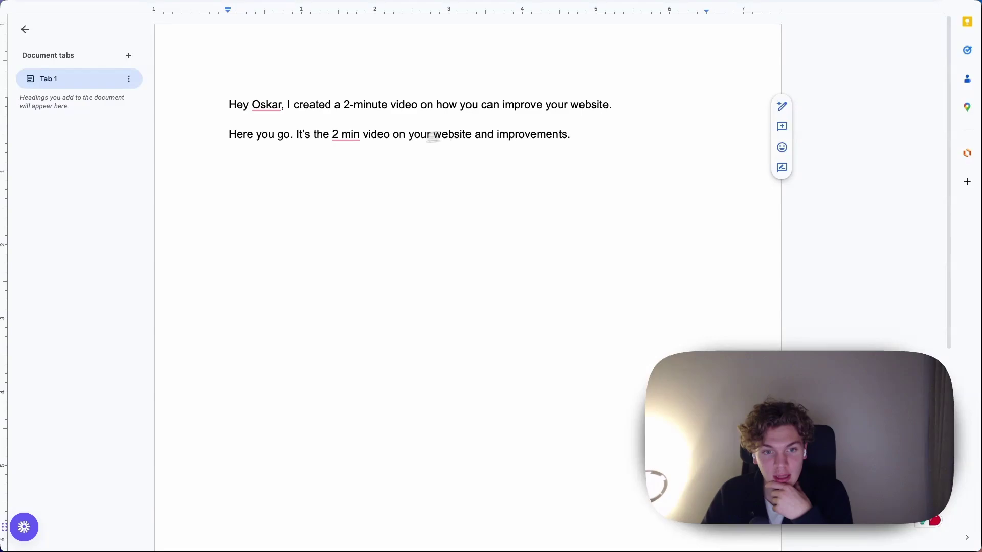
{"action": "left_click", "coordinate": [229, 135]}
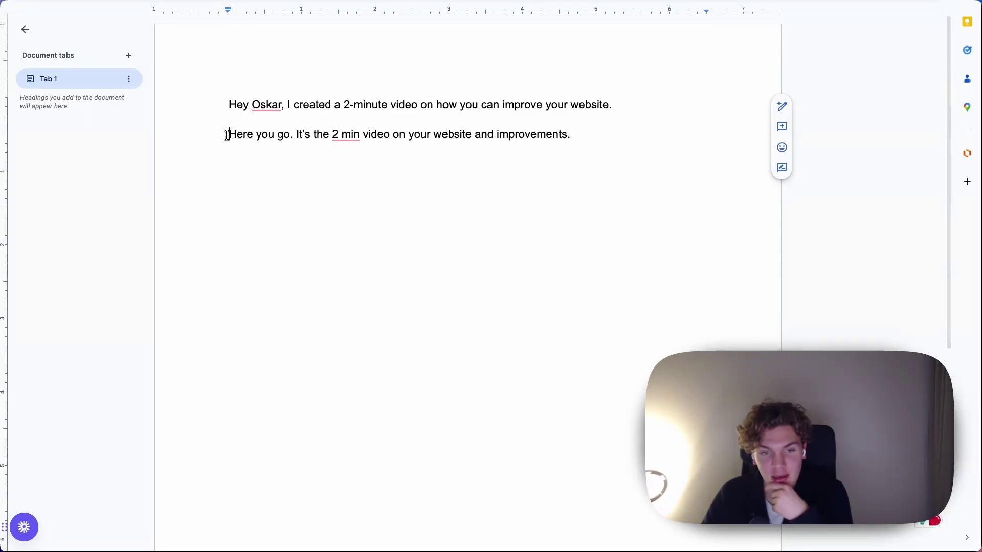
{"action": "left_click_drag", "start_coordinate": [228, 135], "coordinate": [624, 138]}
{"action": "left_click", "coordinate": [624, 138]}
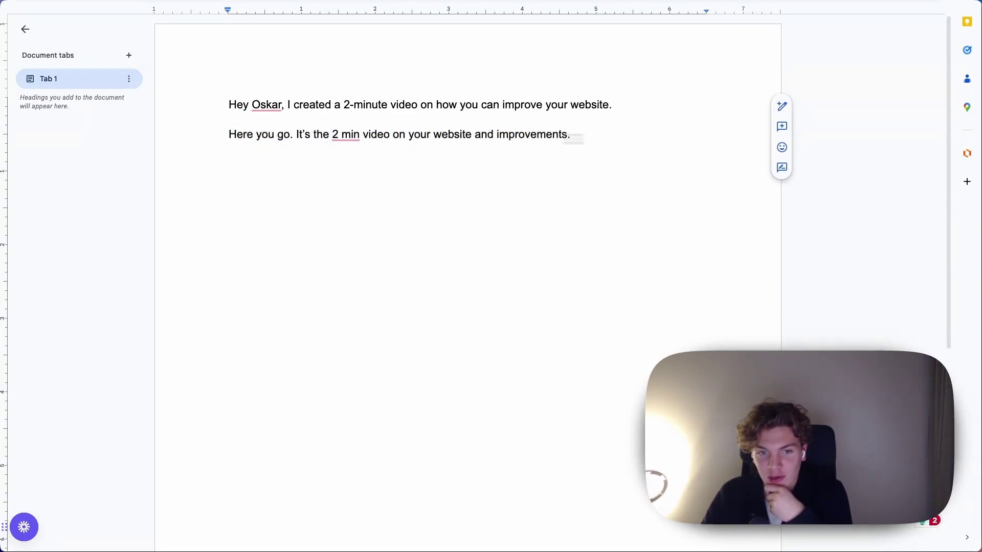
{"action": "left_click_drag", "start_coordinate": [228, 135], "coordinate": [591, 135]}
{"action": "left_click", "coordinate": [598, 136]}
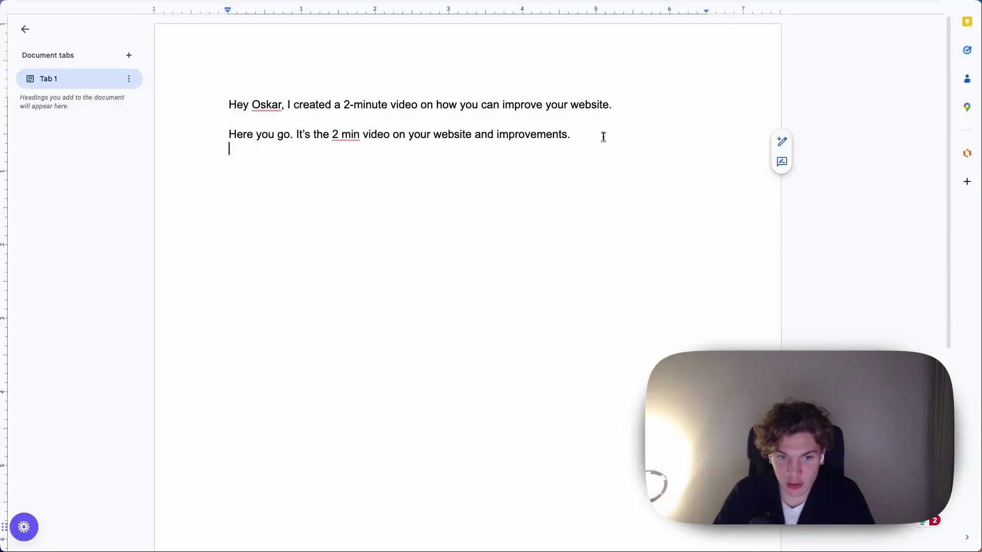
Step: Type "Retention(dot)com is a company you've heard of.", delete the unfinished follow-on words, and start a new line
{"action": "type", "text": "Retenti"}
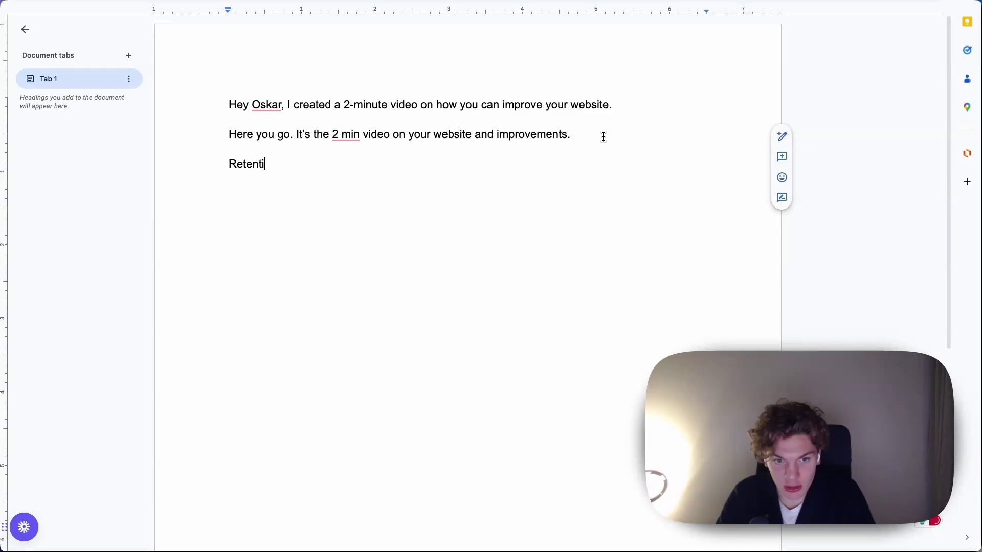
{"action": "type", "text": "on(dot)com is "}
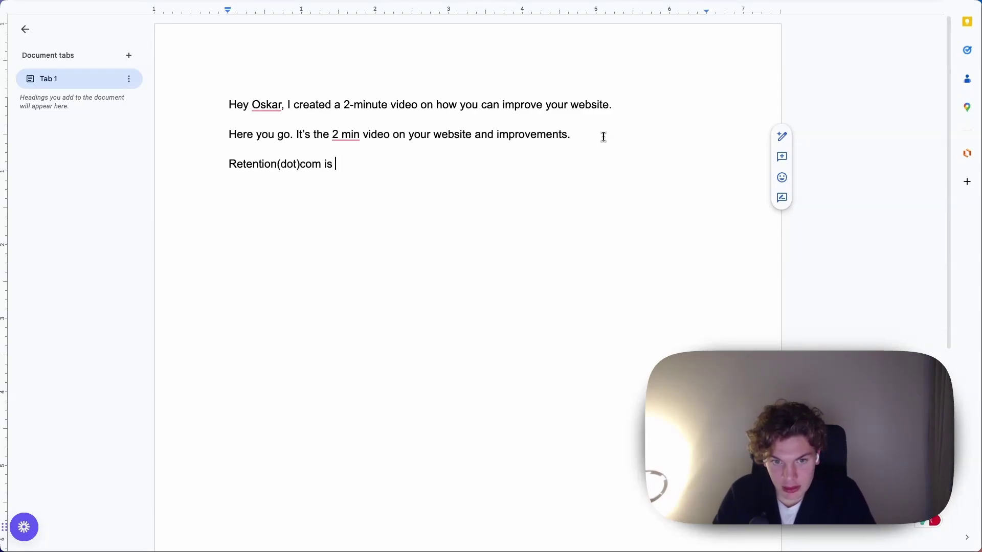
{"action": "type", "text": "a company "}
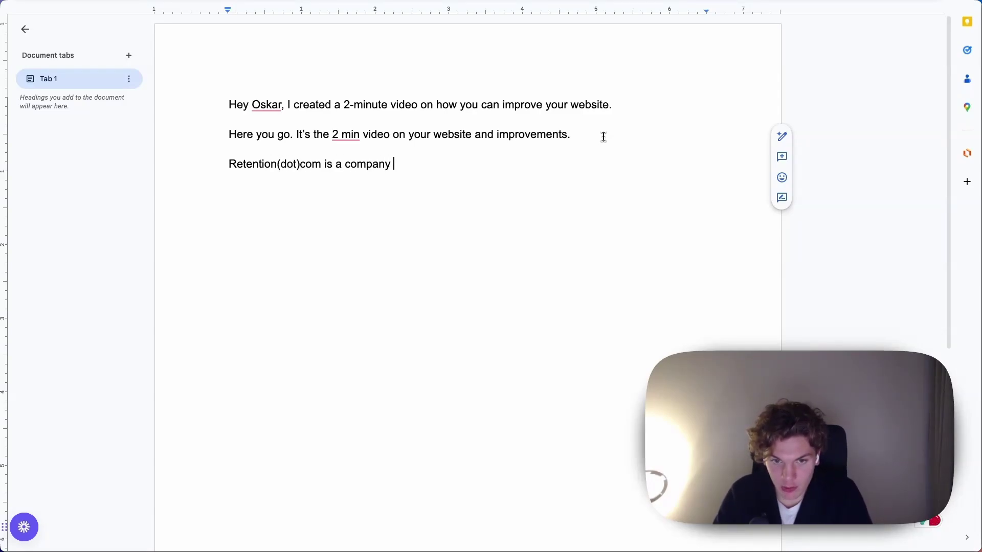
{"action": "type", "text": "you've "}
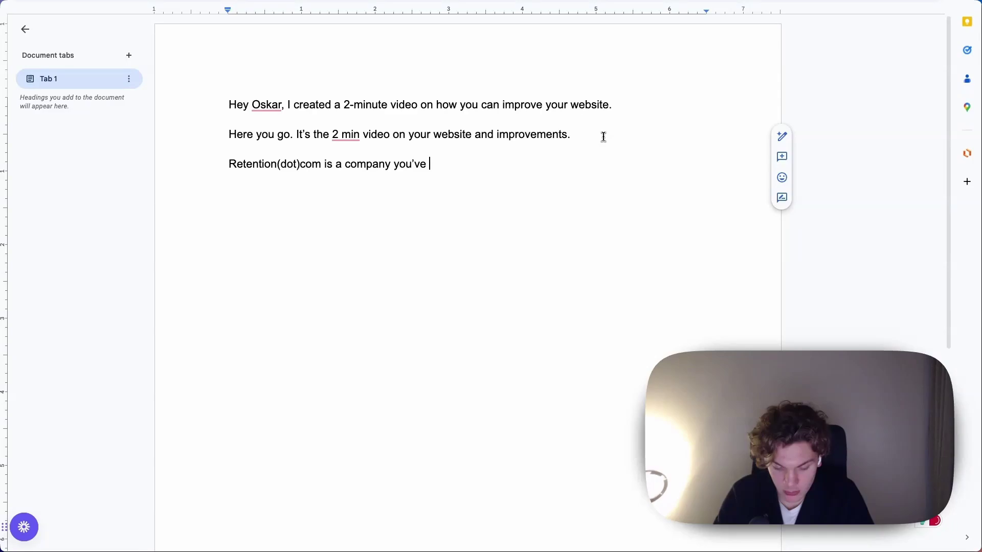
{"action": "type", "text": "heard of."}
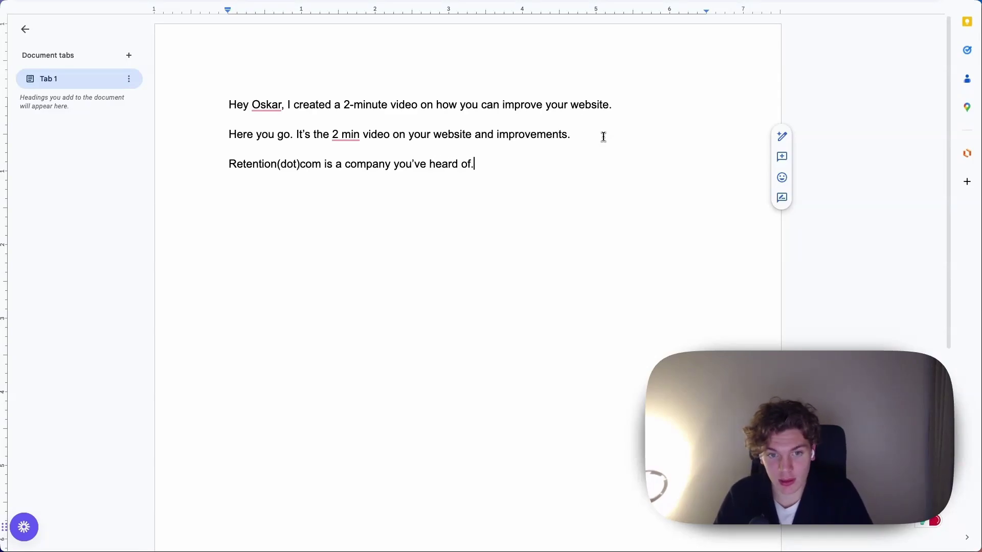
{"action": "type", "text": " We created aa"}
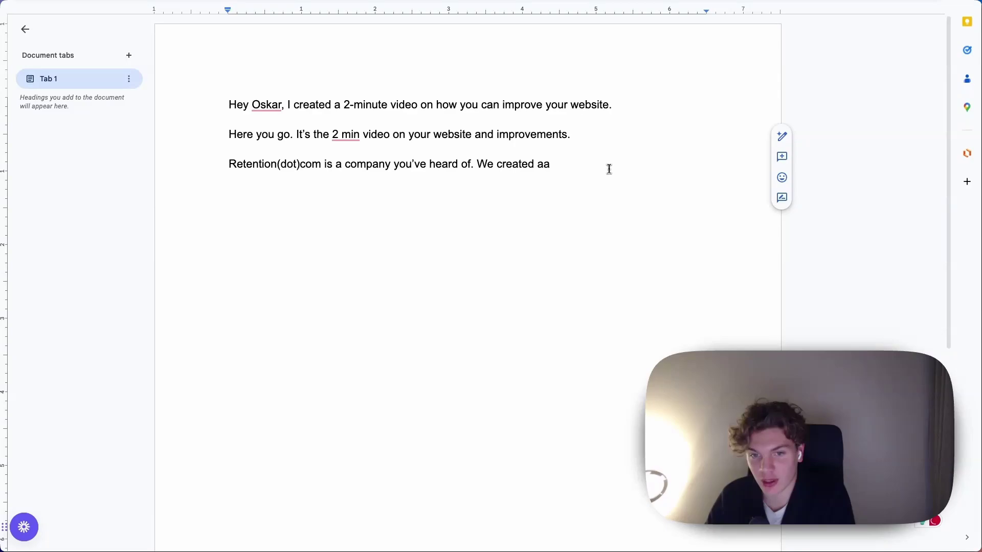
{"action": "key", "text": "BackSpace"}
{"action": "key", "text": "BackSpace"}
{"action": "key", "text": "ctrl+shift+Left"}
{"action": "key", "text": "ctrl+shift+Left"}
{"action": "key", "text": "BackSpace"}
{"action": "key", "text": "Return"}
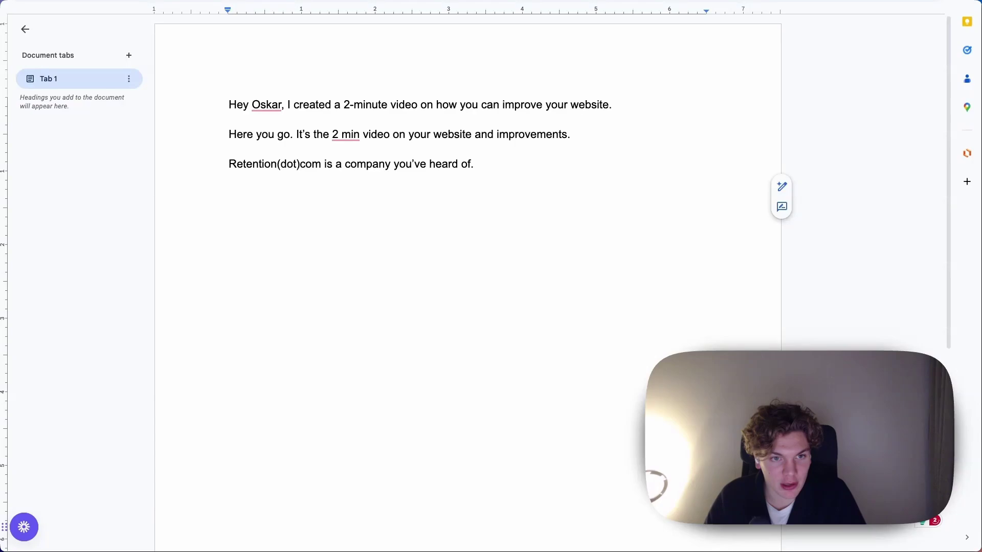
Step: Insert the 8qsx24.gif image from the computer and add an empty line above it
{"action": "left_click", "coordinate": [110, 1]}
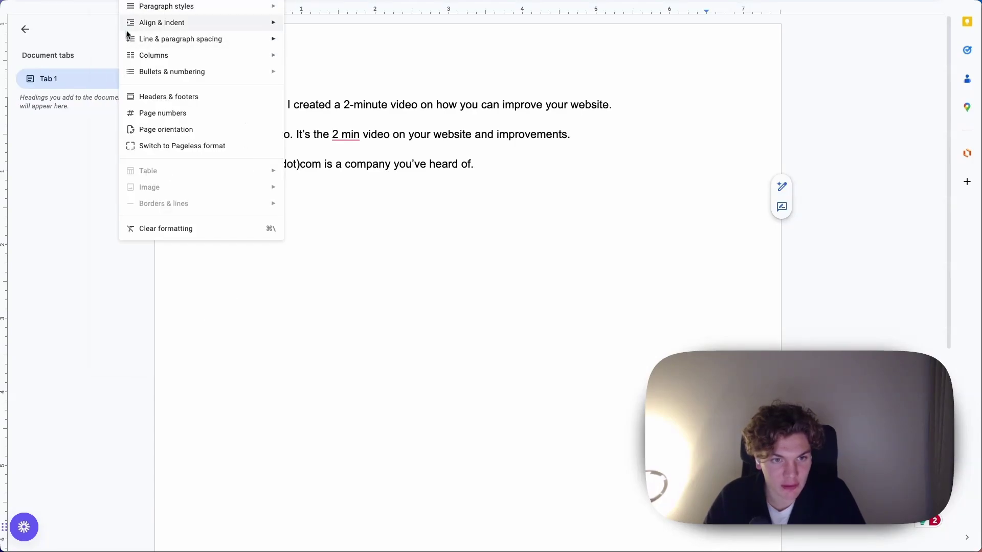
{"action": "mouse_move", "coordinate": [132, 1]}
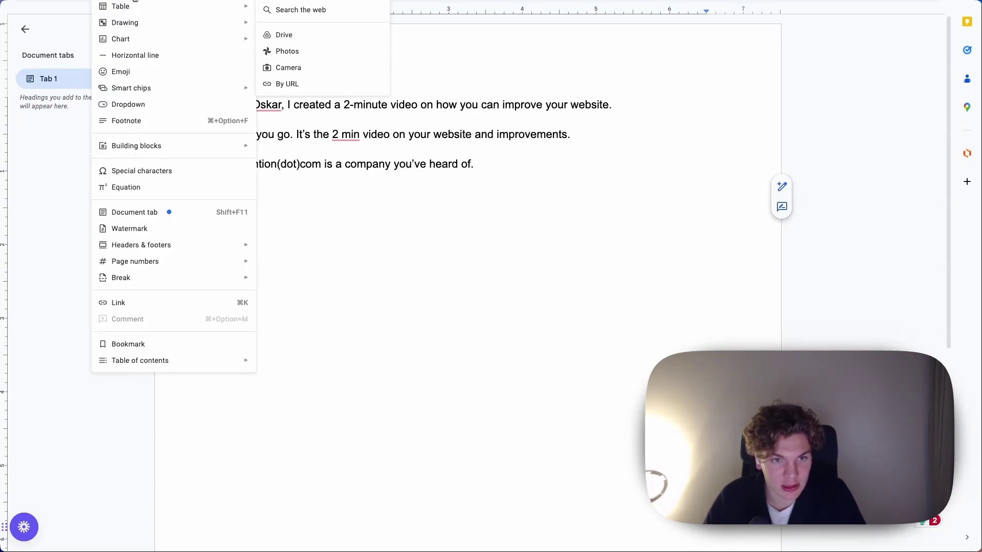
{"action": "left_click", "coordinate": [292, 1]}
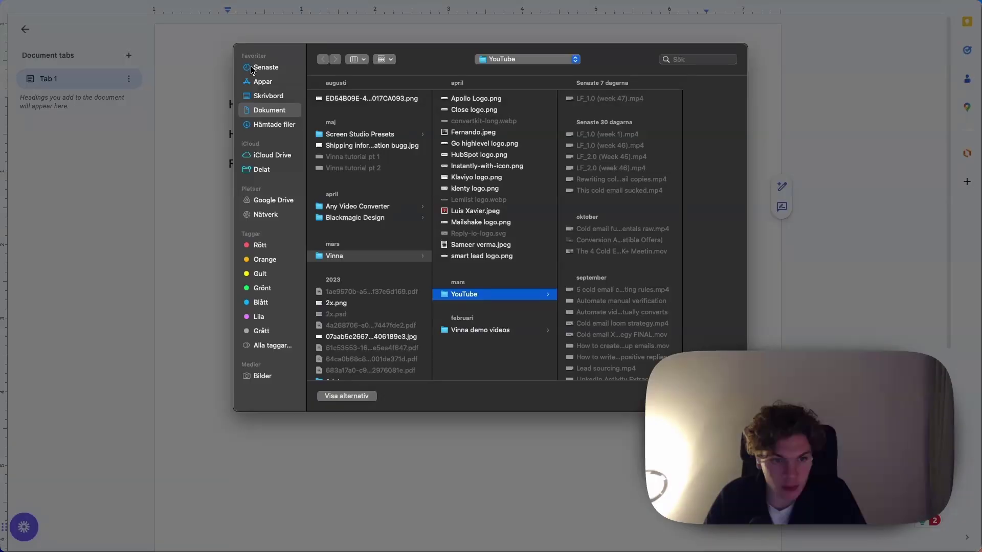
{"action": "left_click", "coordinate": [356, 104]}
{"action": "double_click", "coordinate": [357, 99]}
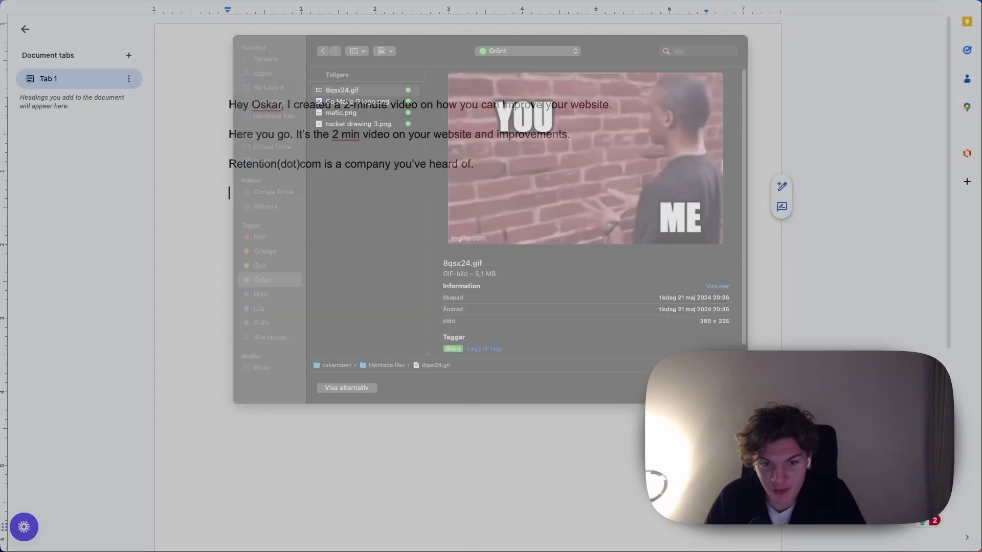
{"action": "key", "text": "Return"}
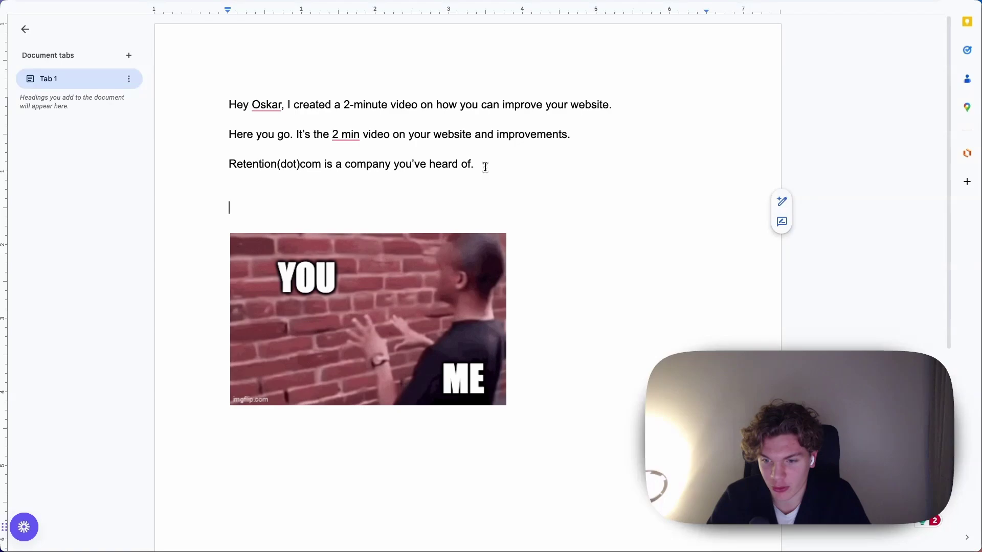
Step: Above the GIF, type a greeting plus "someone leaked a video of our conversation. Check it out:"
{"action": "type", "text": "Hey"}
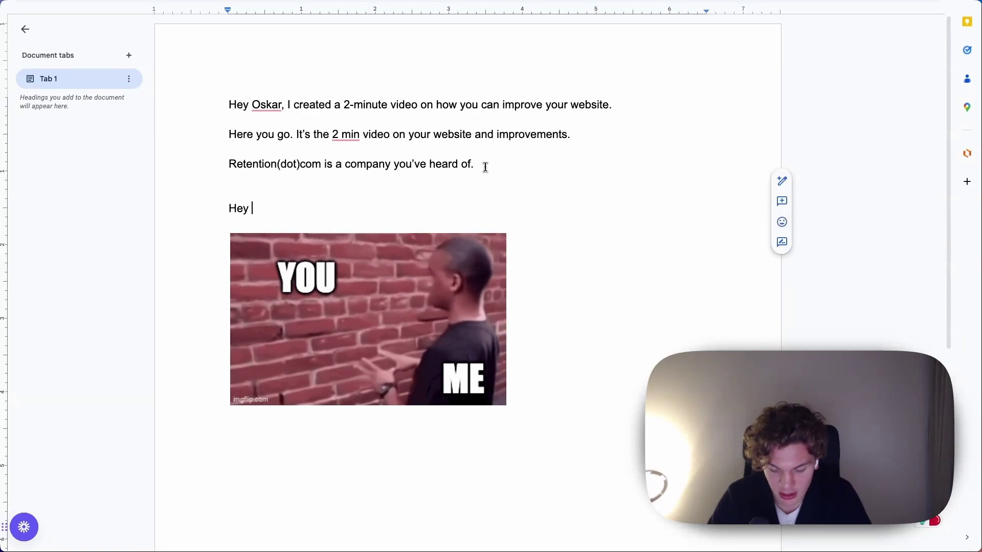
{"action": "type", "text": "Oskar, someone "}
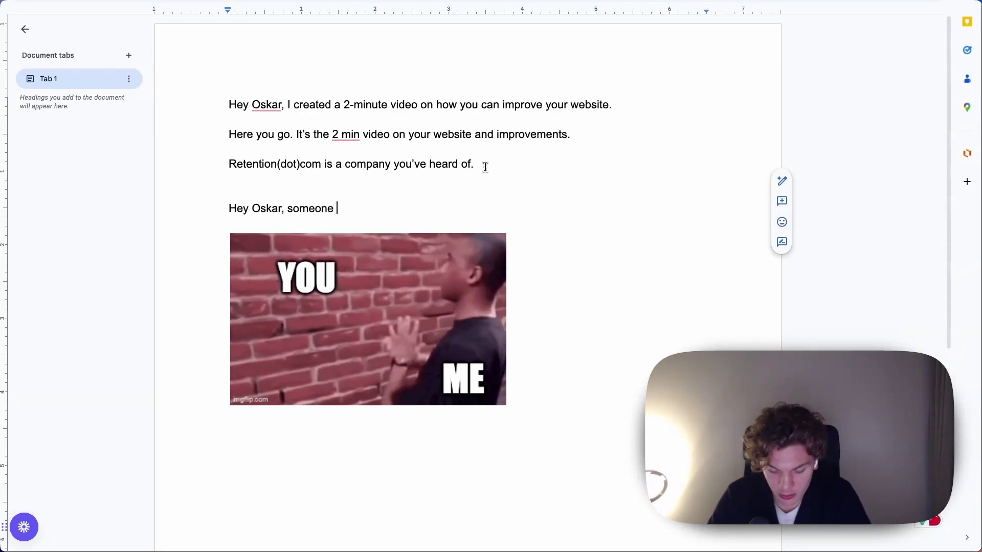
{"action": "type", "text": "leaked a video of"}
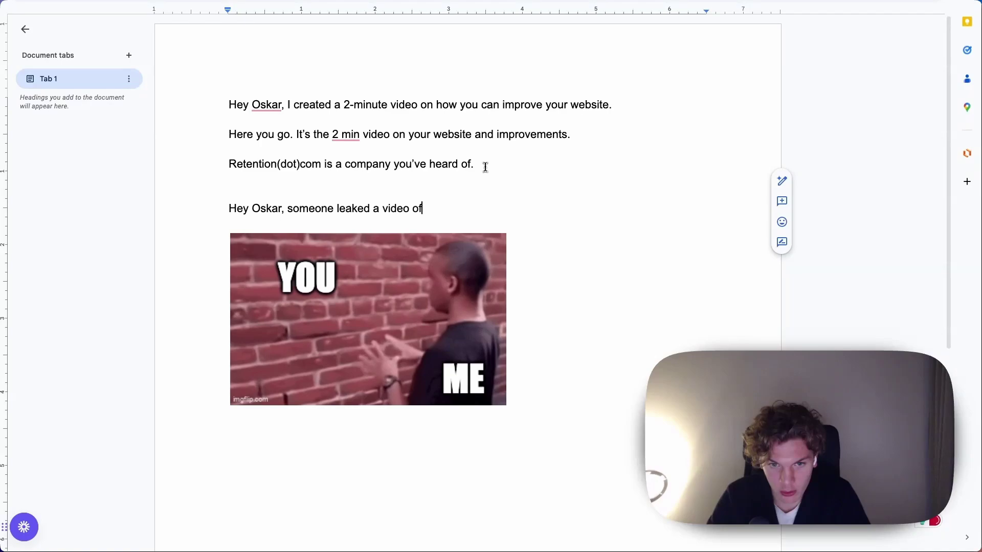
{"action": "type", "text": " our conver"}
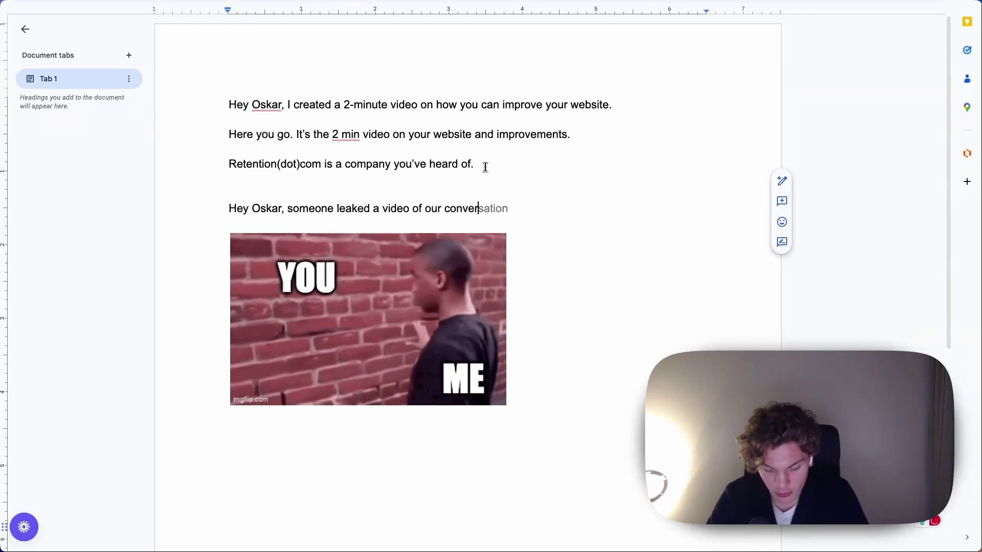
{"action": "type", "text": "sation. Check i"}
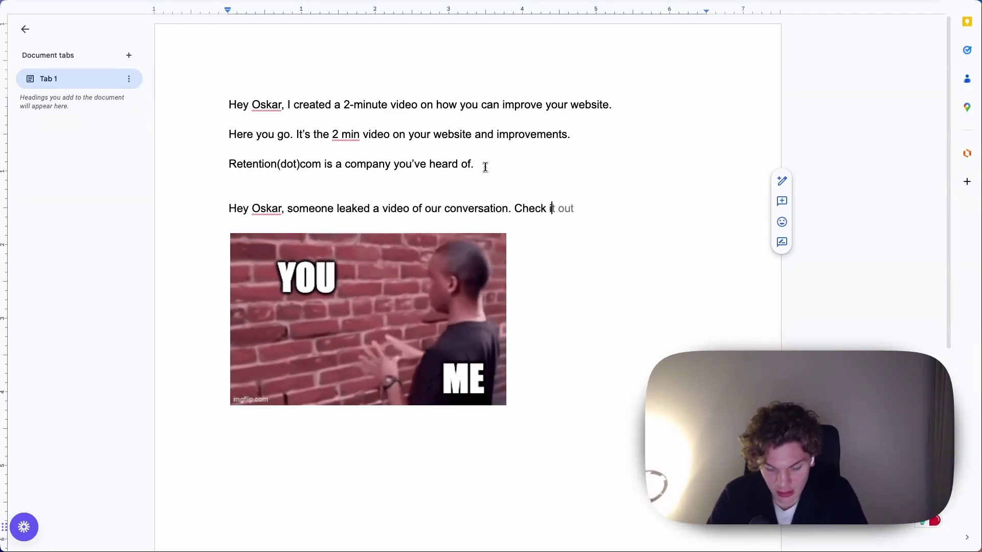
{"action": "type", "text": "t out:"}
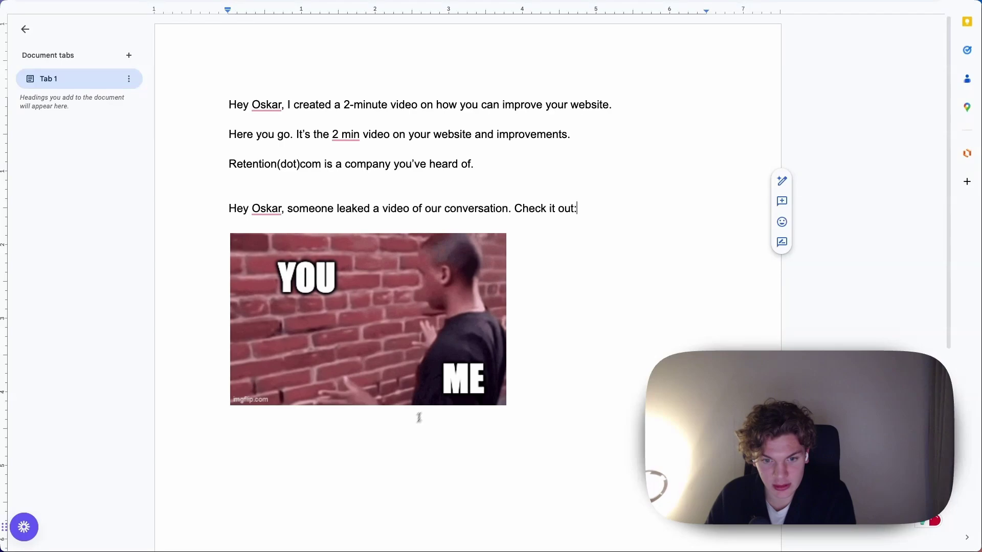
{"action": "left_click", "coordinate": [544, 416]}
{"action": "key", "text": "Return"}
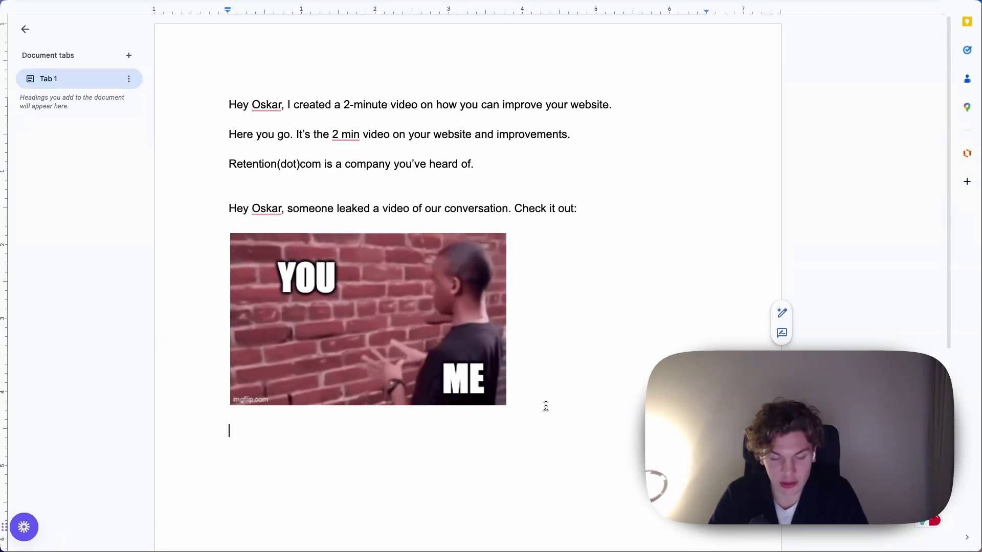
{"action": "type", "text": "Jed"}
{"action": "key", "text": "BackSpace"}
{"action": "key", "text": "BackSpace"}
{"action": "key", "text": "BackSpace"}
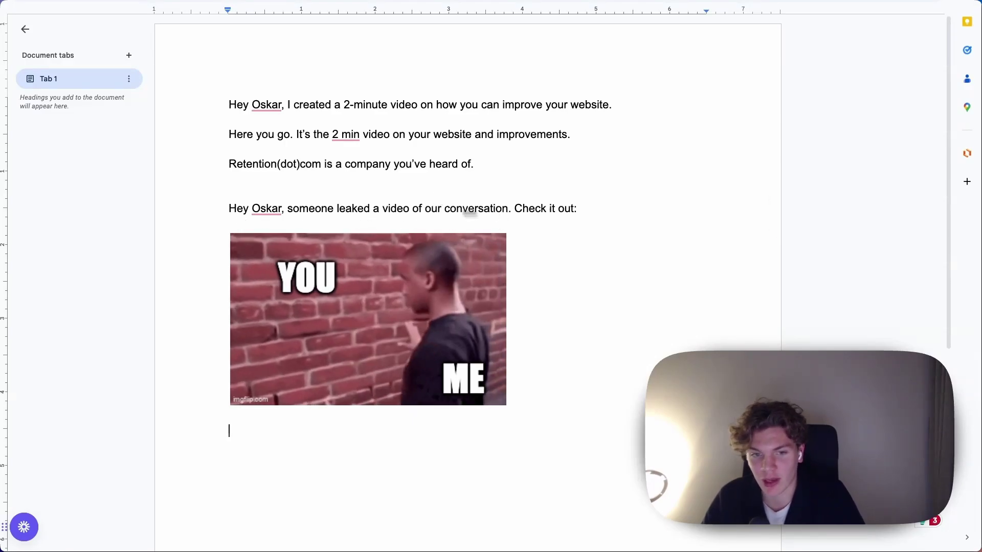
{"action": "scroll", "coordinate": [578, 379], "scroll_direction": "down", "scroll_amount": 2}
{"action": "scroll", "coordinate": [585, 379], "scroll_direction": "up", "scroll_amount": 2}
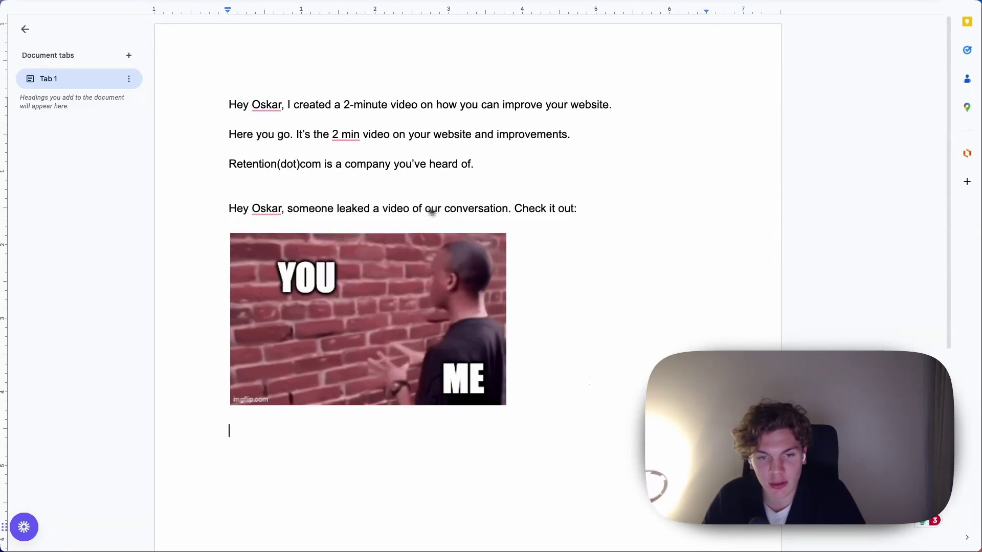
{"action": "double_click", "coordinate": [239, 209]}
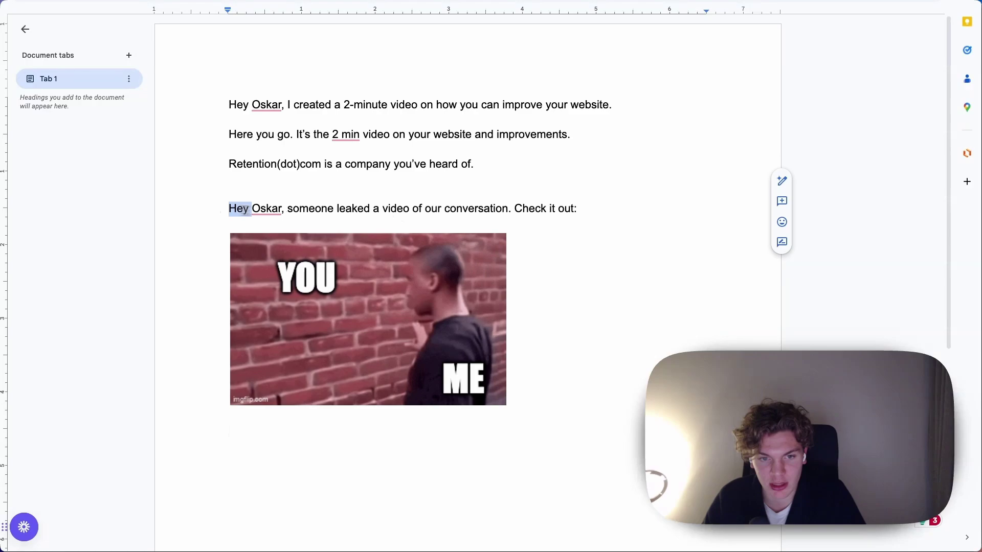
{"action": "left_click_drag", "start_coordinate": [250, 210], "coordinate": [582, 209]}
{"action": "left_click", "coordinate": [587, 209]}
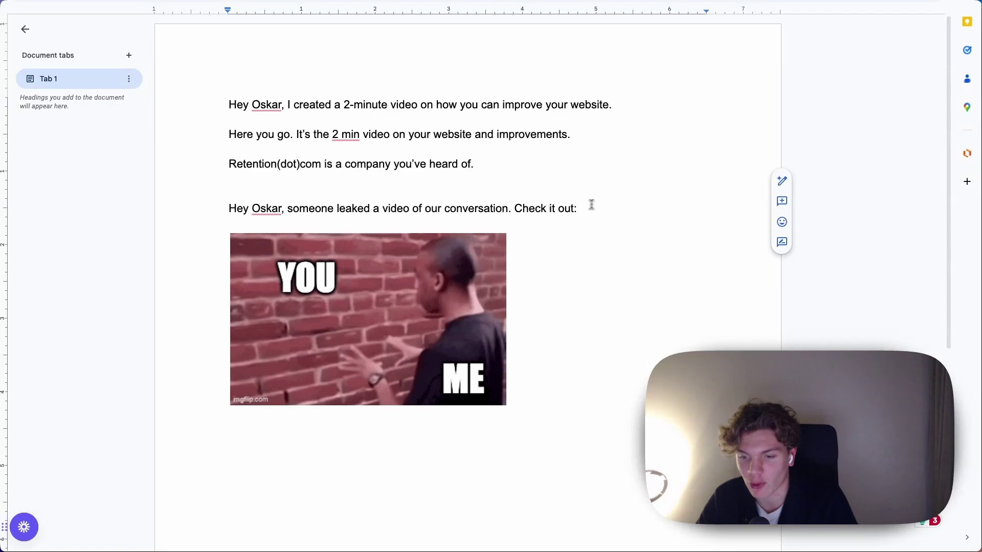
{"action": "left_click", "coordinate": [498, 169]}
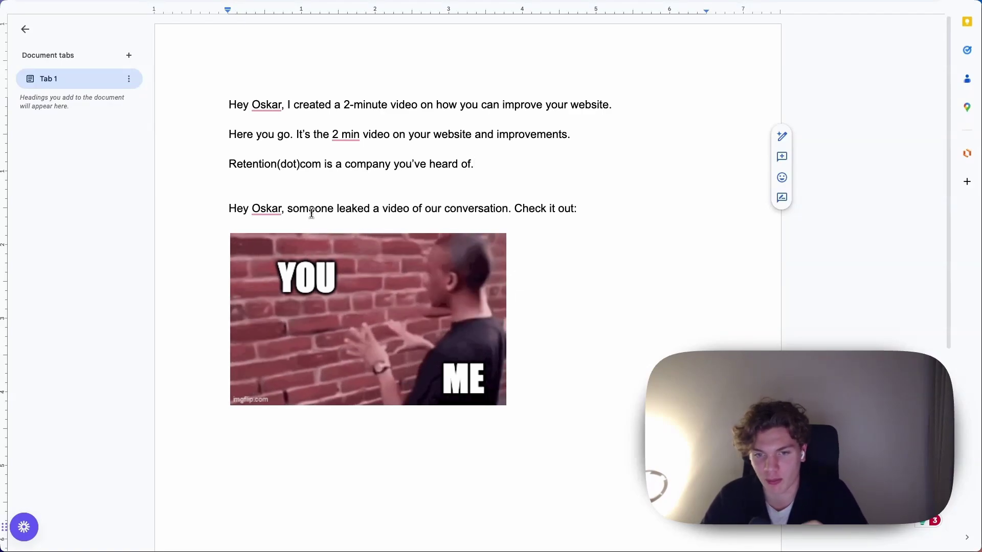
{"action": "scroll", "coordinate": [360, 279], "scroll_direction": "down", "scroll_amount": 1}
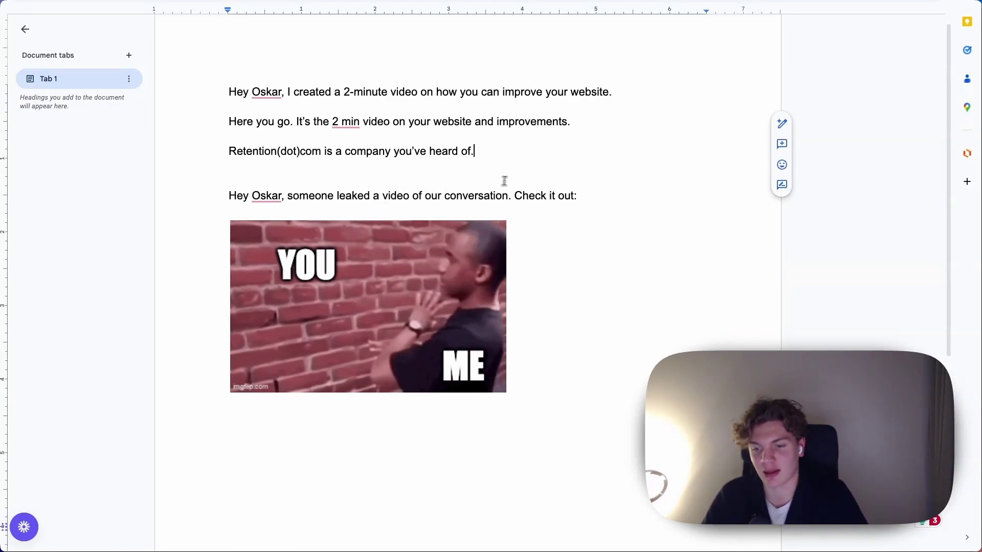
{"action": "left_click", "coordinate": [592, 199]}
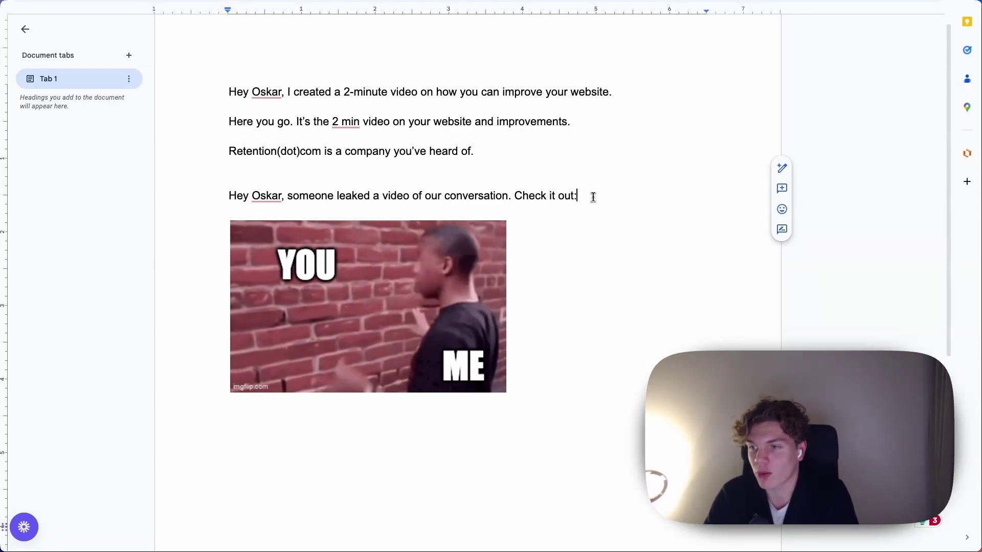
{"action": "scroll", "coordinate": [595, 202], "scroll_direction": "down", "scroll_amount": 1}
{"action": "left_click", "coordinate": [600, 212]}
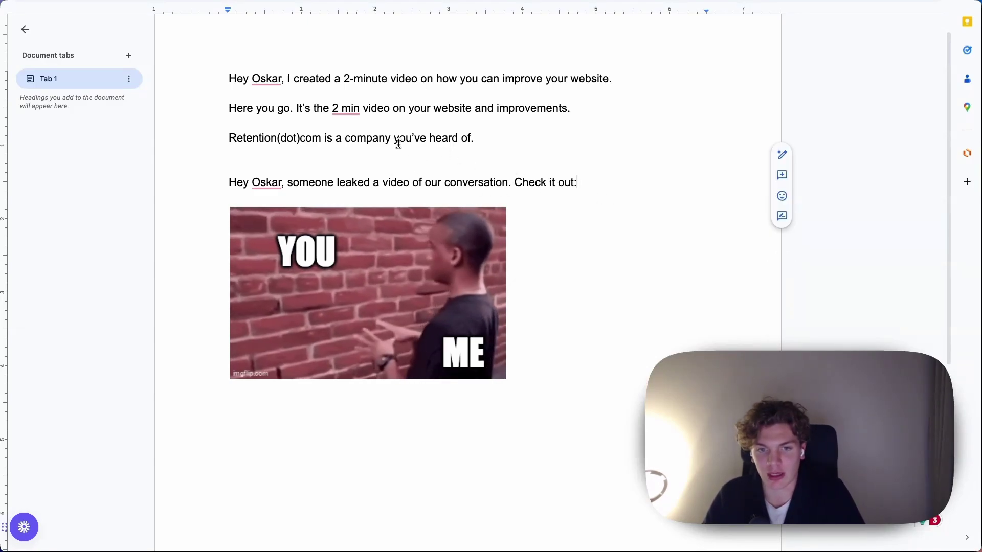
{"action": "double_click", "coordinate": [484, 142]}
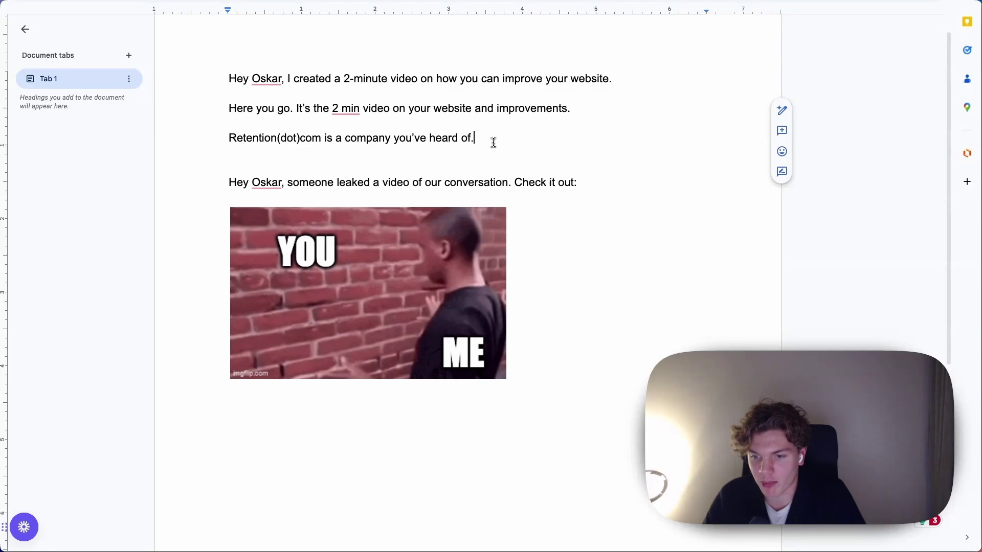
{"action": "scroll", "coordinate": [493, 142], "scroll_direction": "down", "scroll_amount": 1}
{"action": "scroll", "coordinate": [514, 197], "scroll_direction": "up", "scroll_amount": 2}
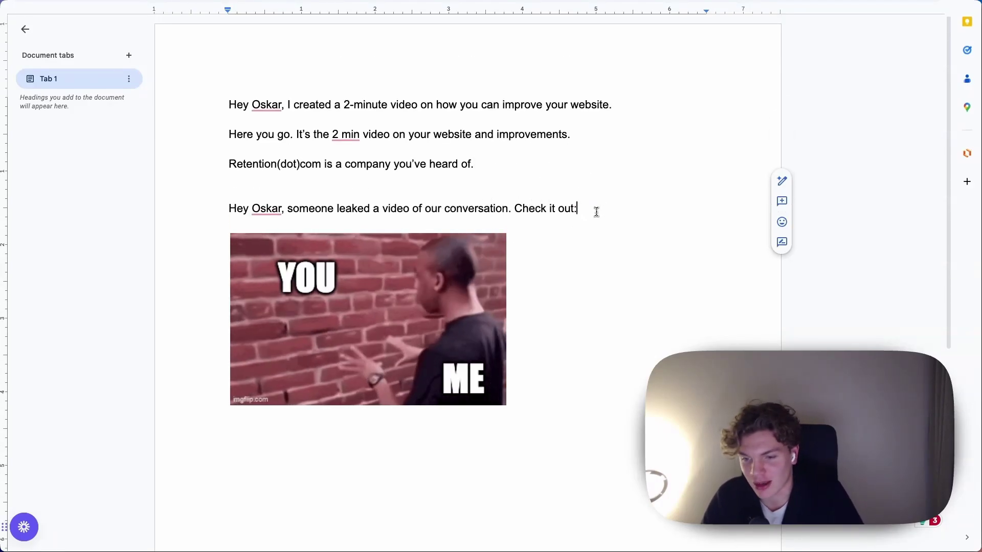
{"action": "scroll", "coordinate": [596, 211], "scroll_direction": "down", "scroll_amount": 1}
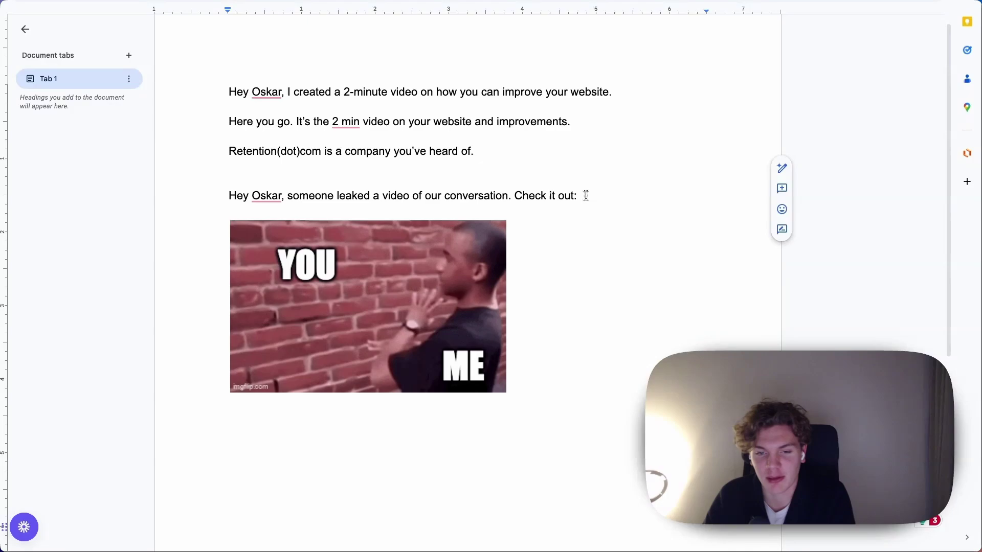
{"action": "scroll", "coordinate": [510, 177], "scroll_direction": "up", "scroll_amount": 1}
{"action": "left_click_drag", "start_coordinate": [219, 103], "coordinate": [723, 104]}
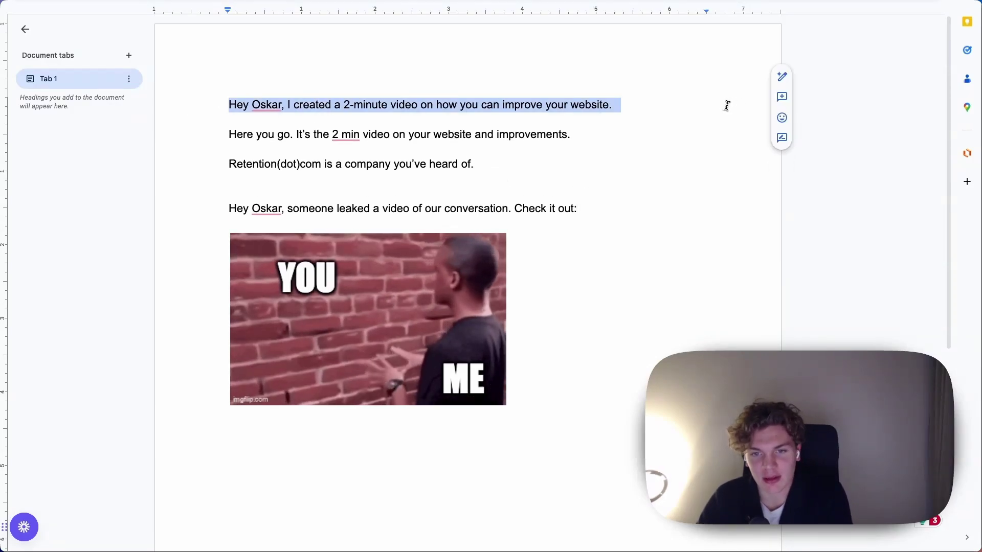
{"action": "left_click", "coordinate": [698, 106]}
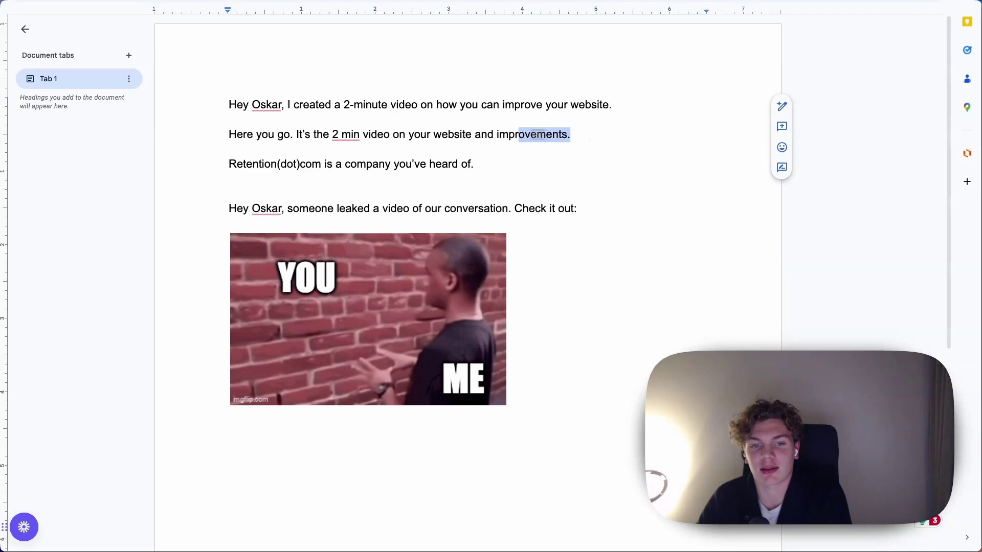
{"action": "left_click_drag", "start_coordinate": [518, 134], "coordinate": [228, 135]}
{"action": "left_click", "coordinate": [228, 134]}
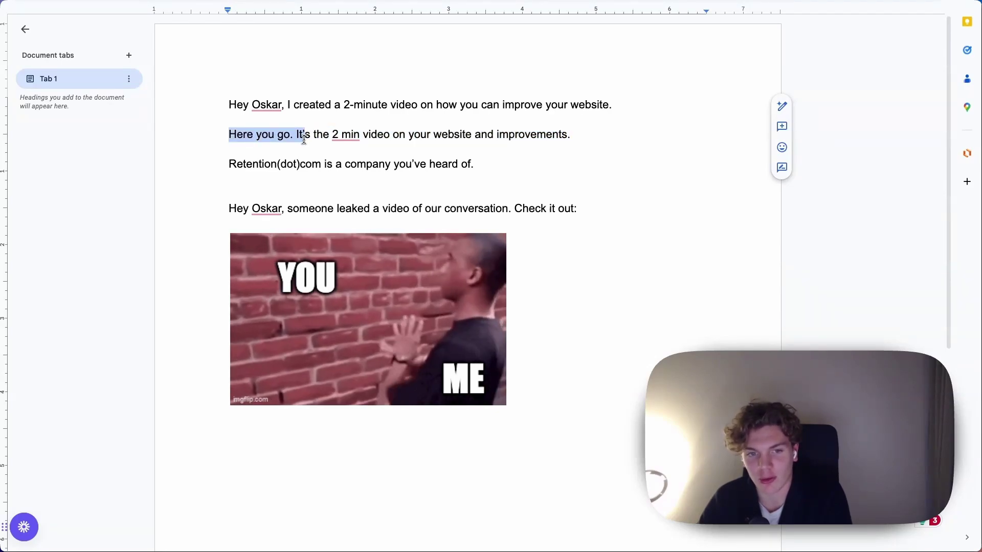